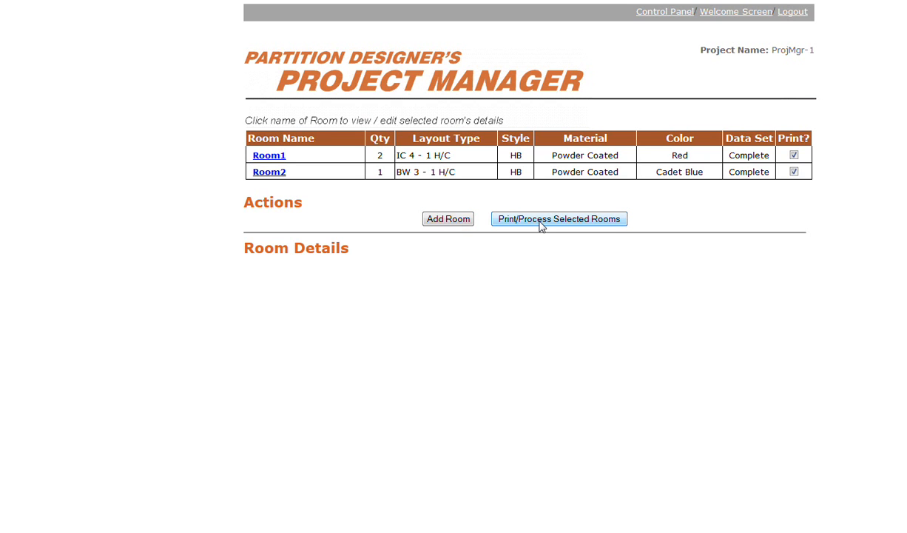
# Step: Review the print and process summary for both rooms, including the job drawings option, and cancel it without processing
pyautogui.click(795, 174)
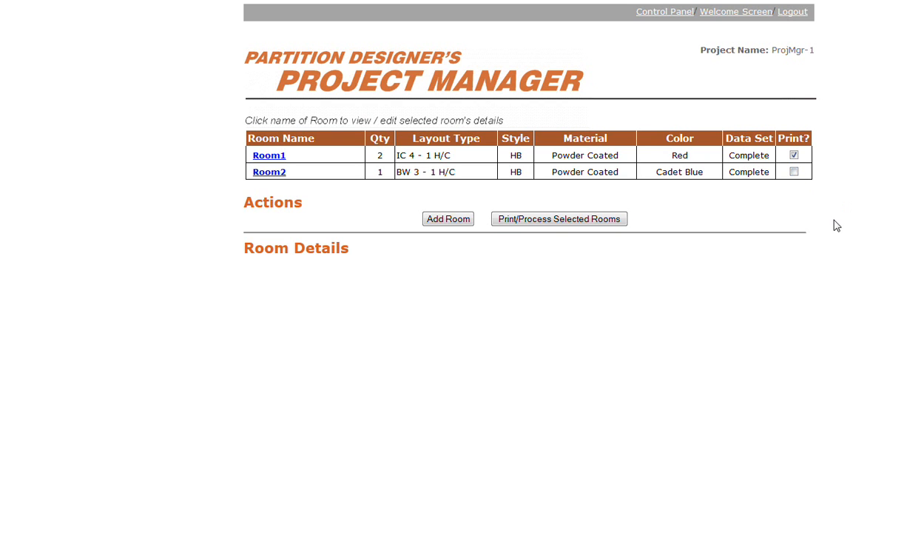
pyautogui.click(795, 173)
pyautogui.click(549, 222)
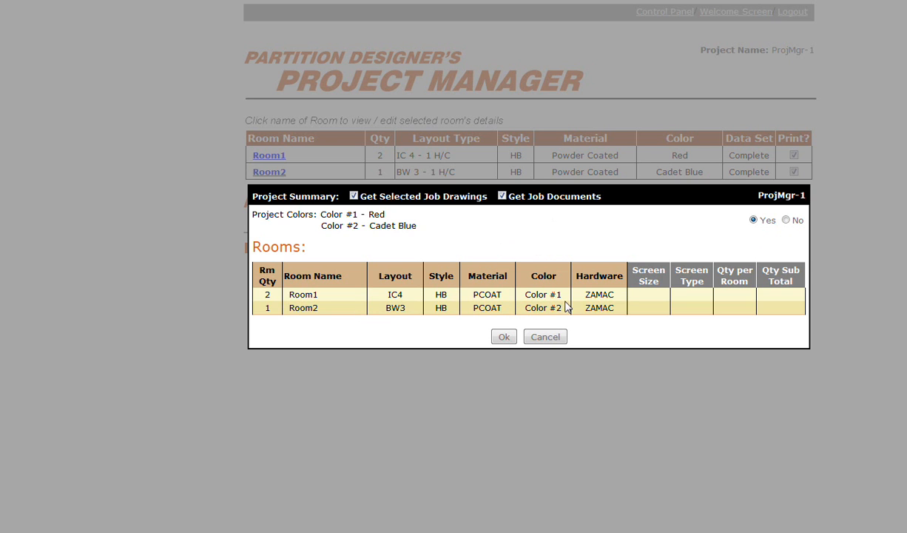
pyautogui.click(353, 196)
pyautogui.click(548, 337)
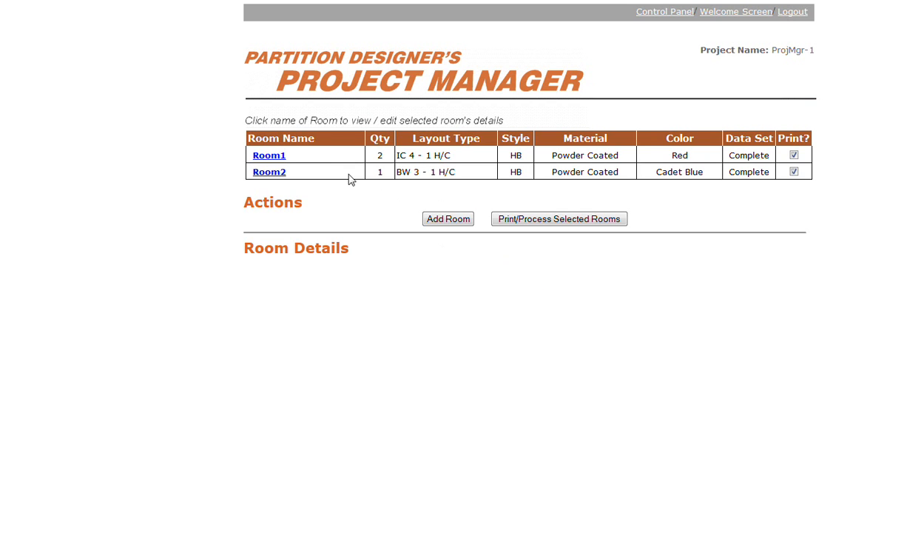
# Step: Rename Room1 as Mens1
pyautogui.click(267, 156)
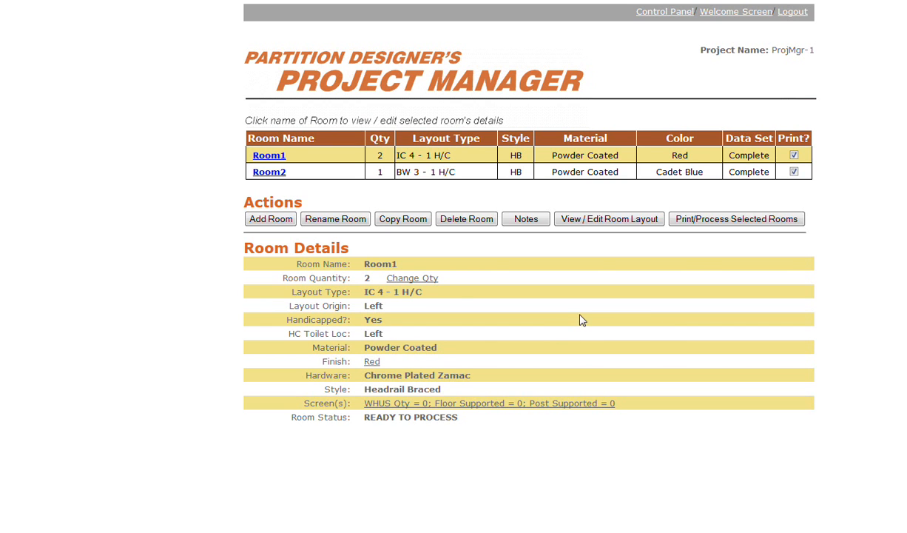
pyautogui.click(347, 222)
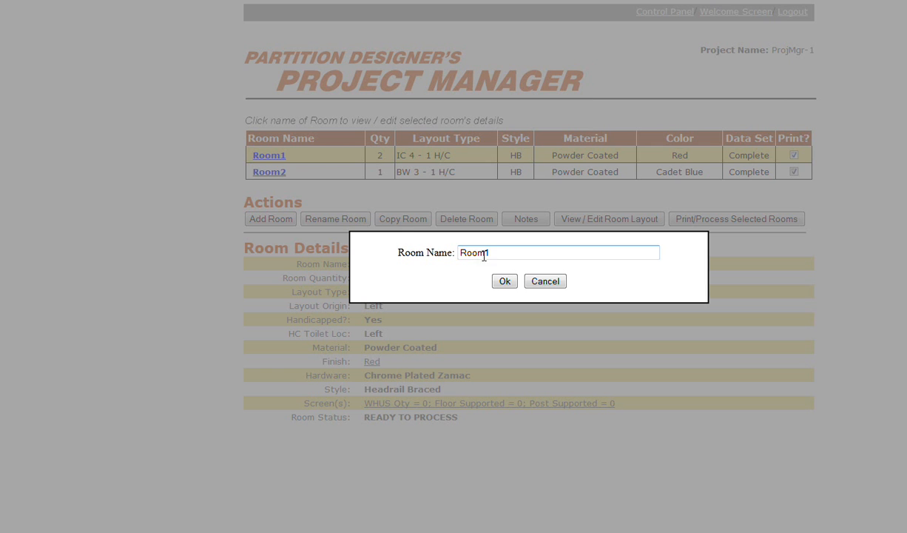
pyautogui.moveTo(500, 250); pyautogui.dragTo(359, 248)
pyautogui.write('m')
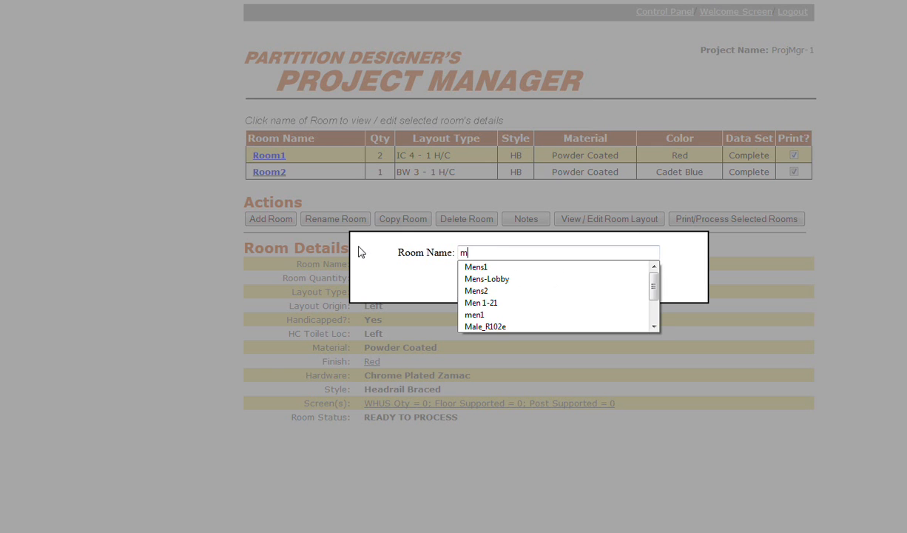
pyautogui.click(462, 266)
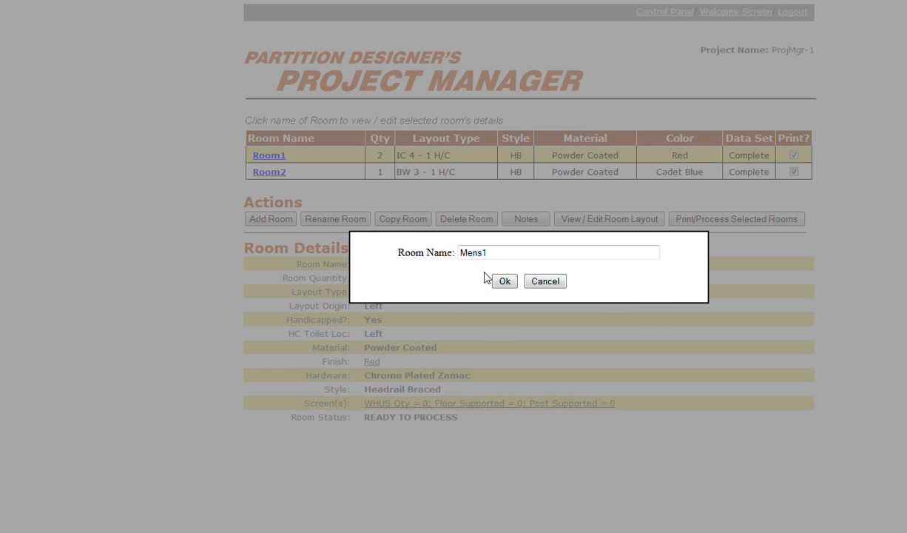
pyautogui.click(504, 282)
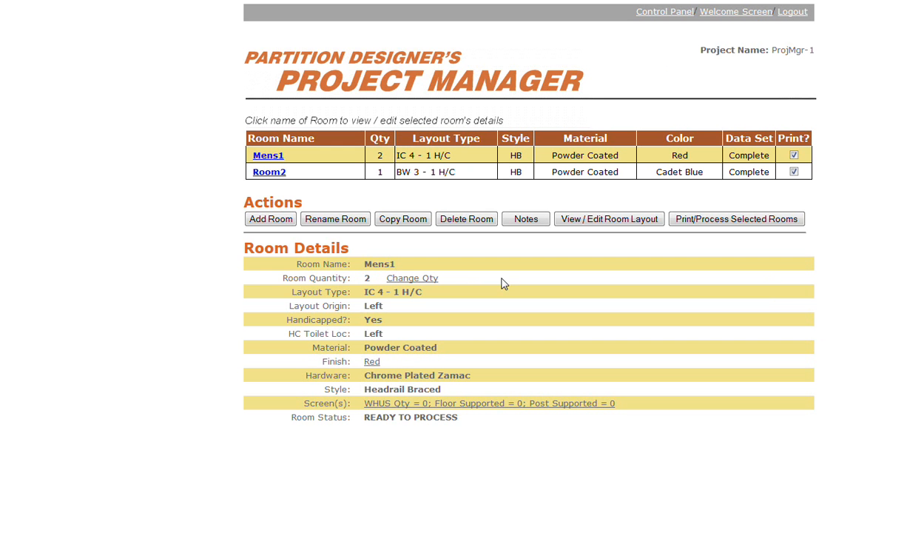
# Step: Rename Room2 as Ladies1
pyautogui.click(267, 173)
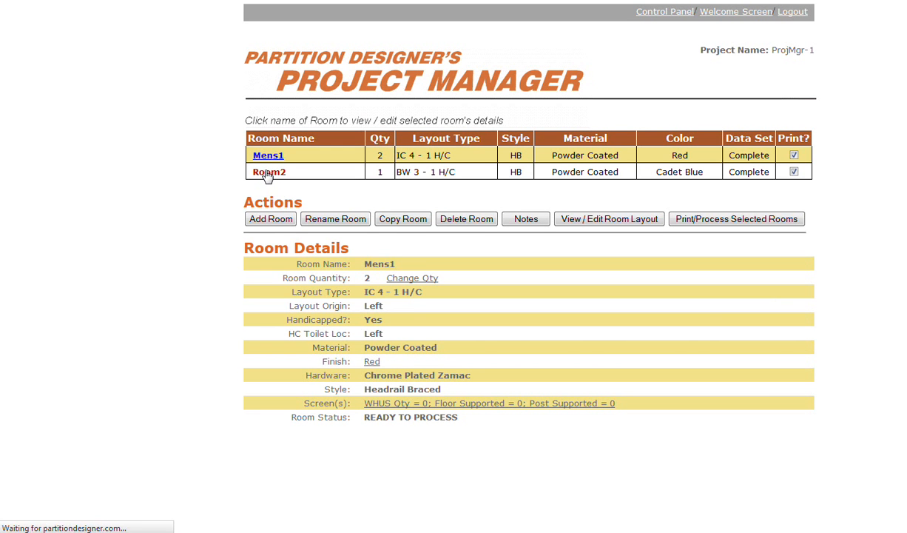
pyautogui.click(323, 219)
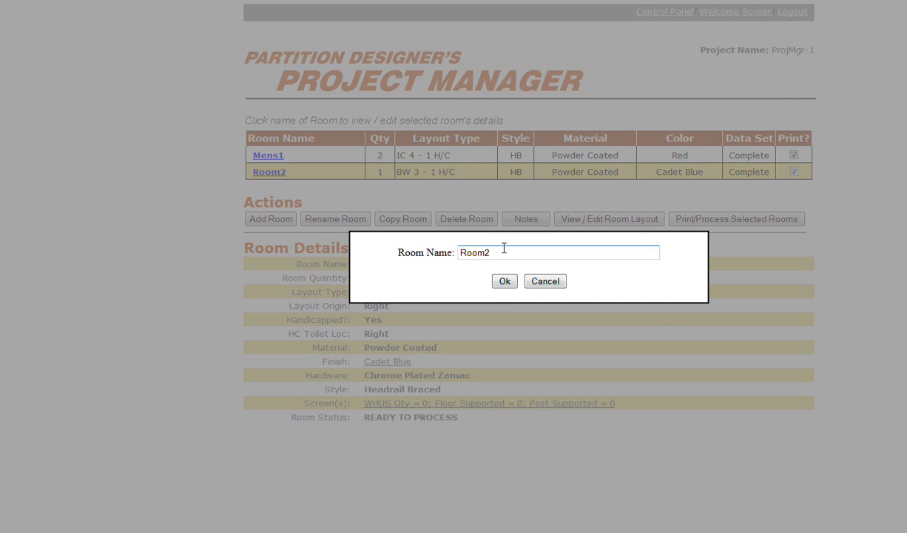
pyautogui.moveTo(502, 243); pyautogui.dragTo(391, 251)
pyautogui.write('l')
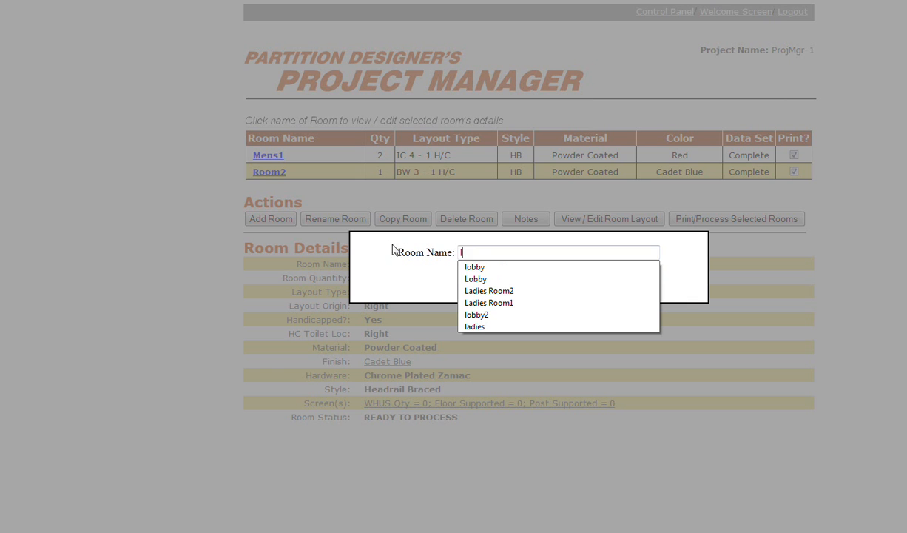
pyautogui.click(490, 304)
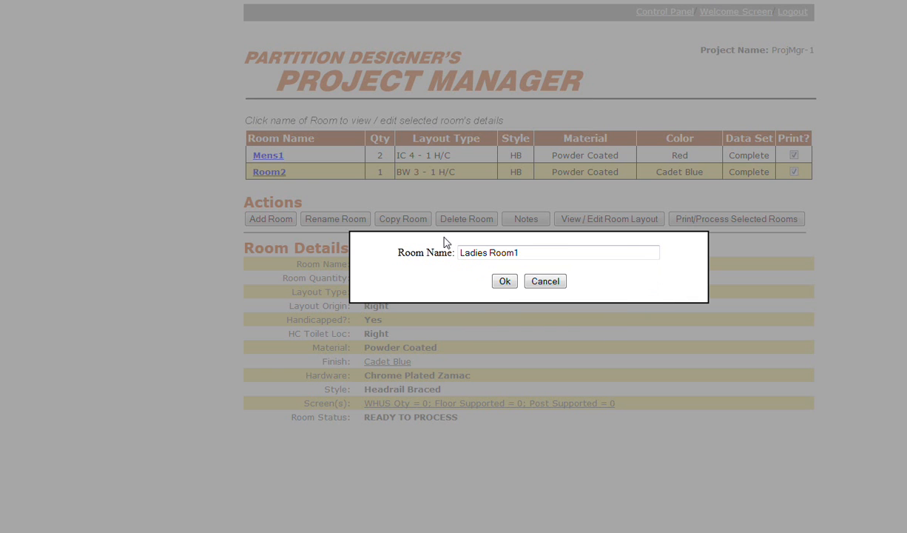
pyautogui.click(512, 252)
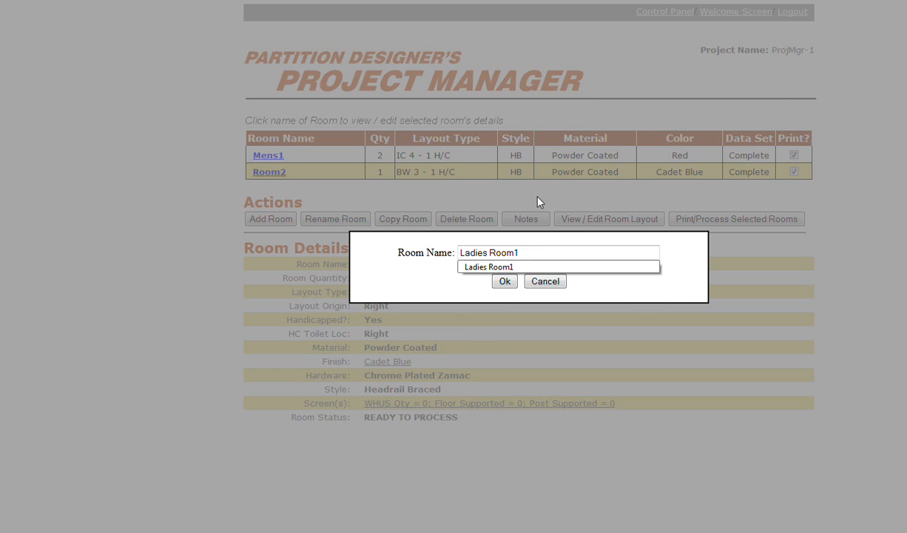
pyautogui.press('BackSpace')
pyautogui.press('BackSpace')
pyautogui.press('BackSpace')
pyautogui.press('BackSpace')
pyautogui.press('BackSpace')
pyautogui.press('BackSpace')
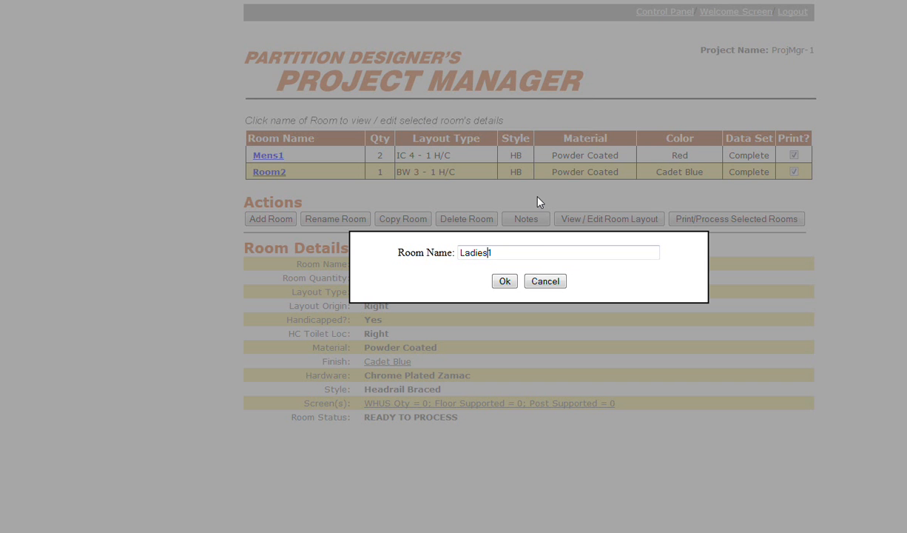
pyautogui.click(510, 283)
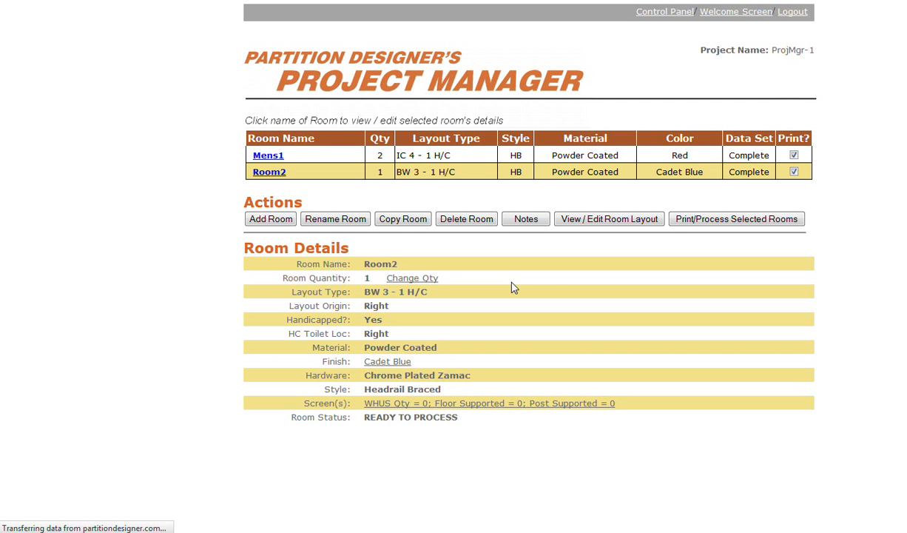
# Step: Change the powder-coated finish of the Mens1 room to Cadet Blue, applying it to that room only
pyautogui.click(268, 157)
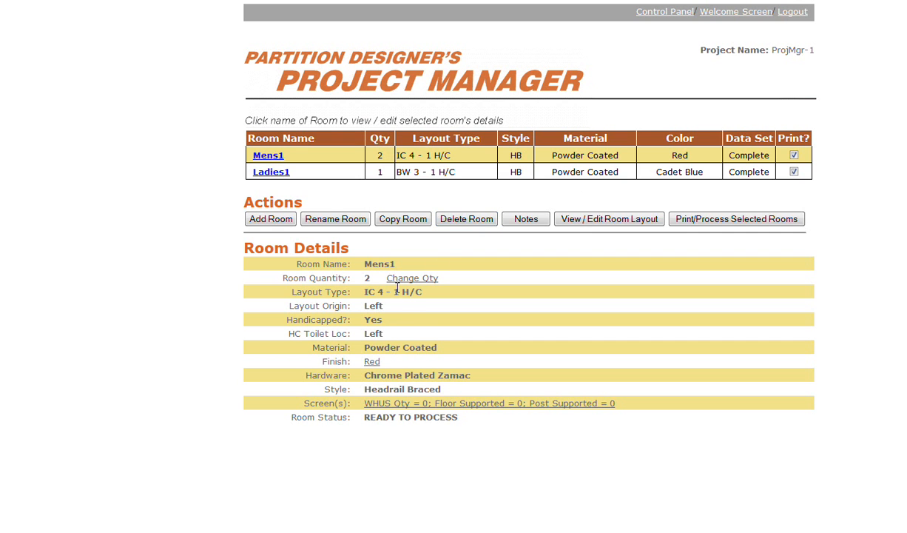
pyautogui.click(373, 362)
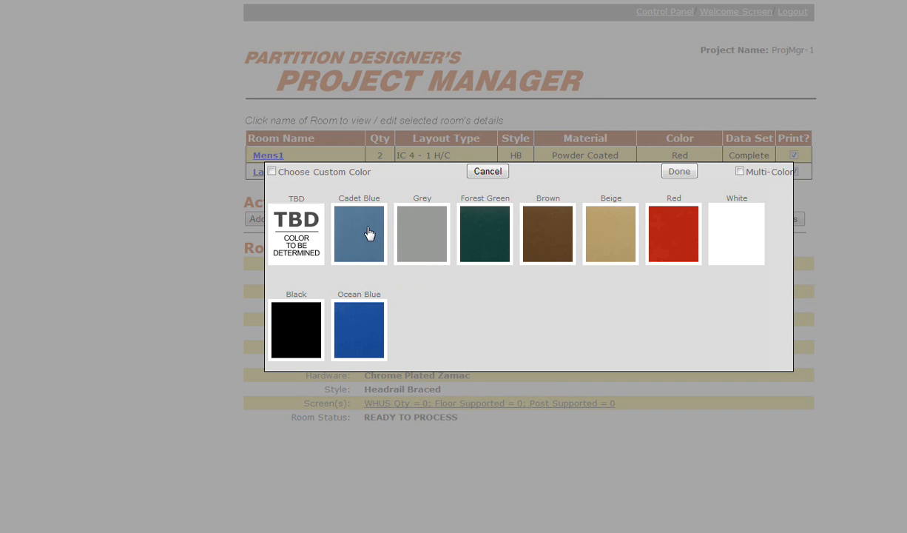
pyautogui.click(369, 234)
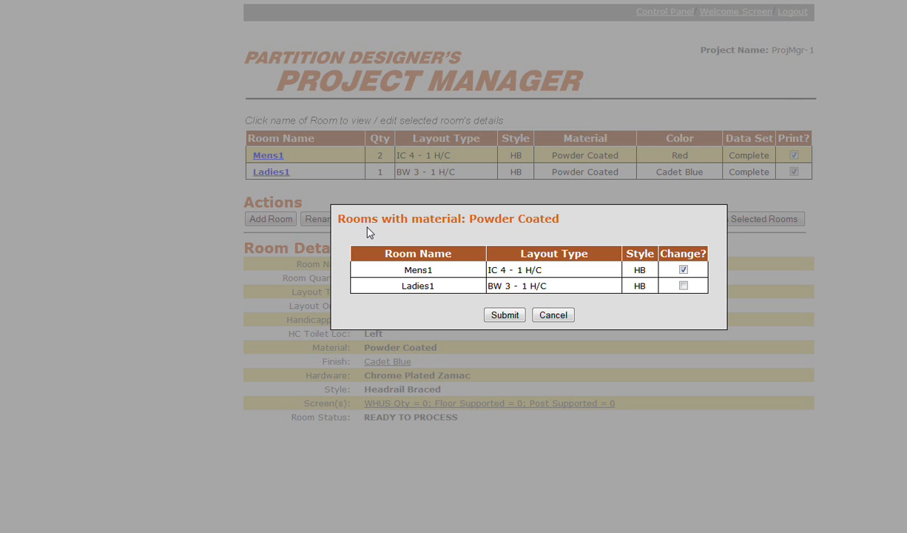
pyautogui.click(504, 315)
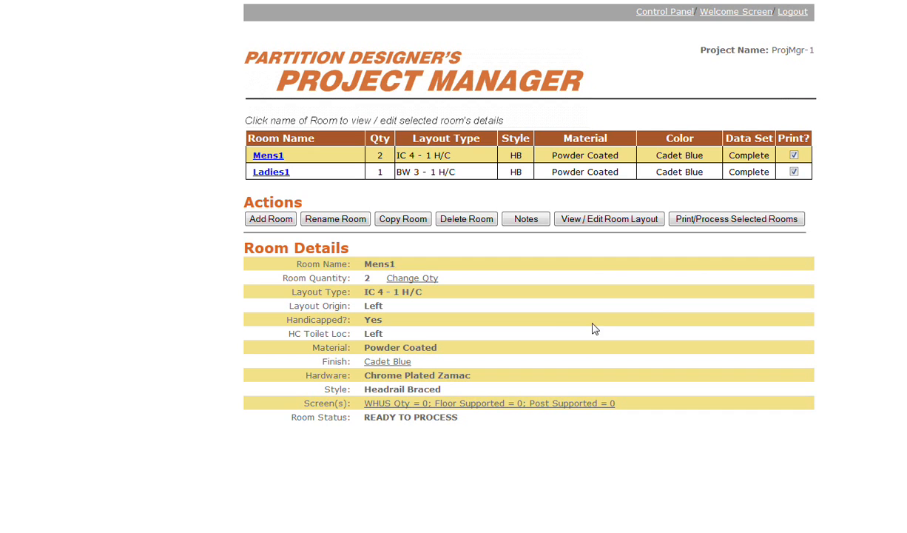
# Step: Set the room quantity of Mens1 to 1
pyautogui.click(407, 280)
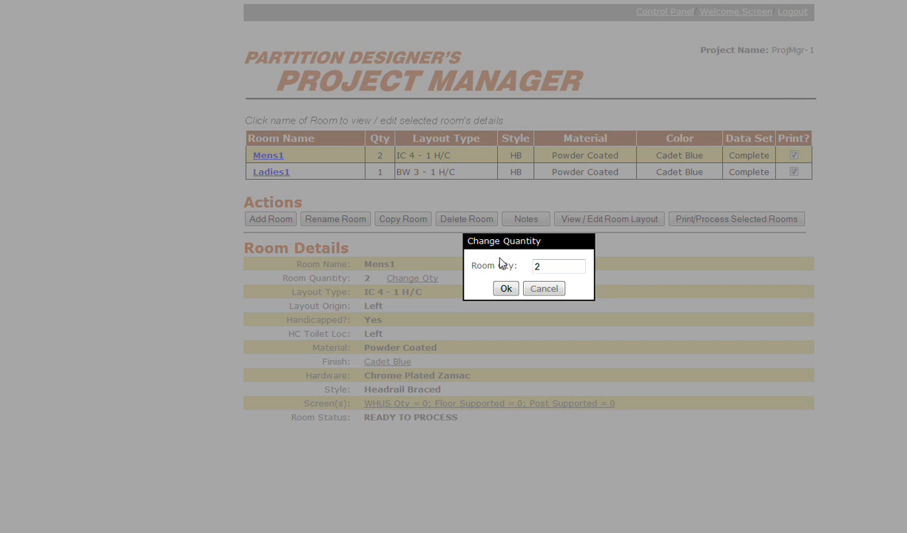
pyautogui.moveTo(542, 265); pyautogui.dragTo(504, 265)
pyautogui.write('1')
pyautogui.click(506, 288)
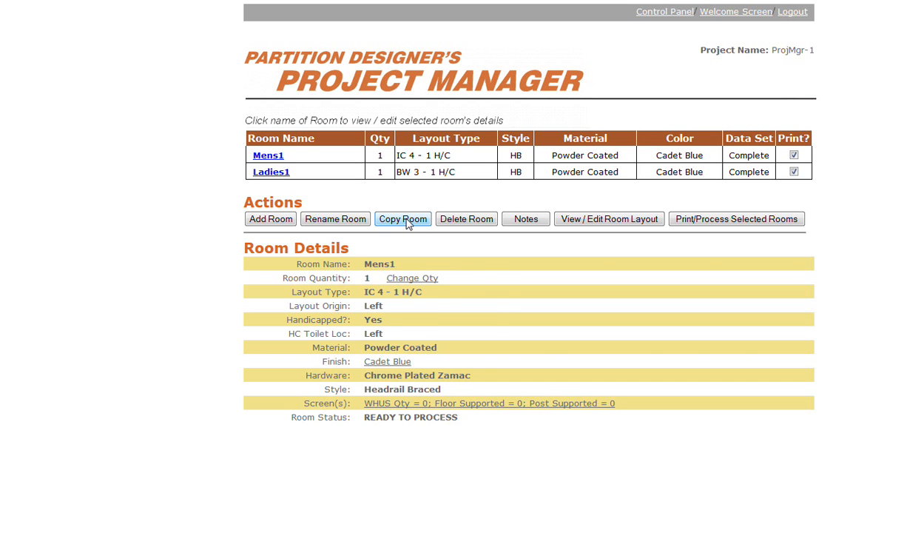
# Step: Copy the Mens1 room as a new room named Mens2 with a quantity of 1
pyautogui.click(266, 161)
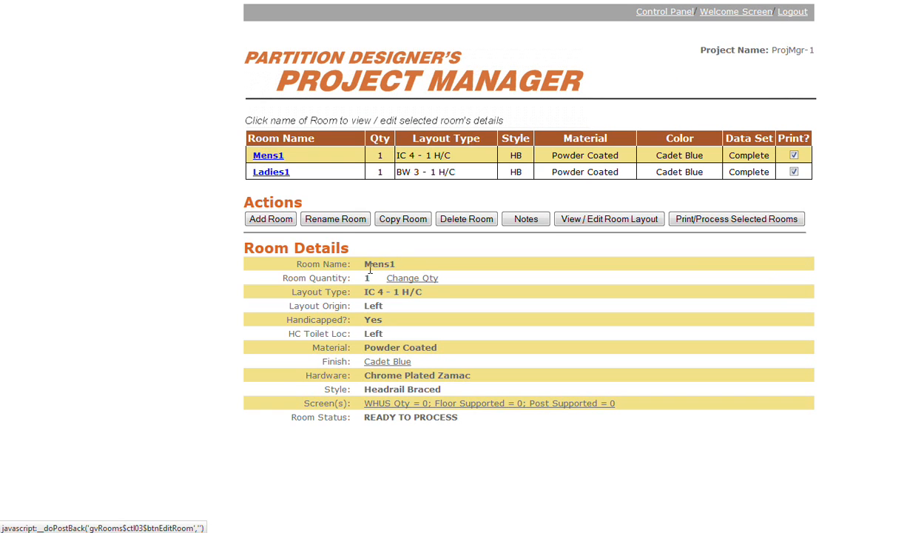
pyautogui.click(398, 222)
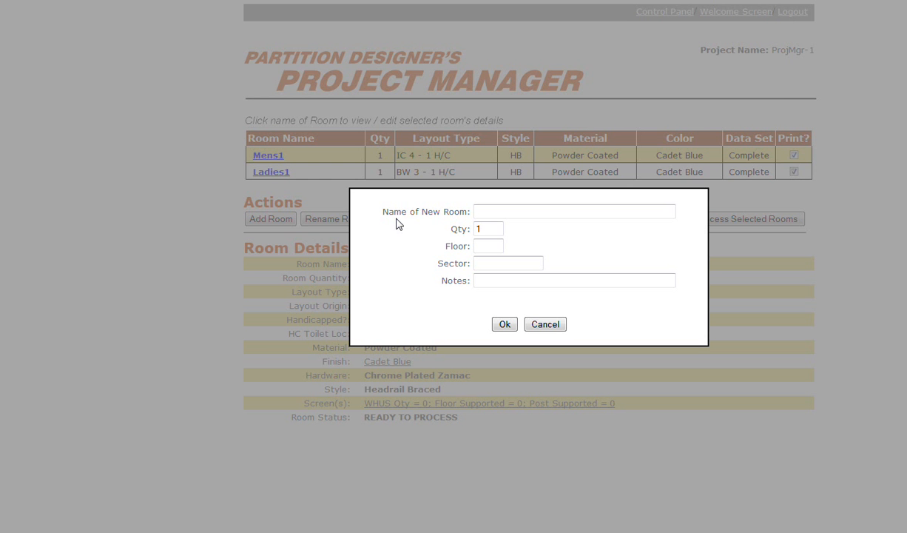
pyautogui.click(506, 212)
pyautogui.write('Mens2')
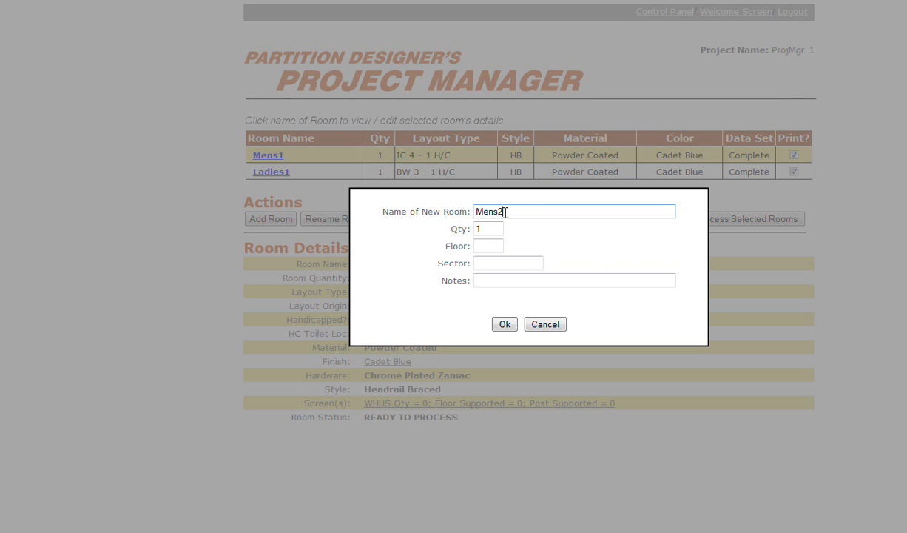
pyautogui.click(506, 325)
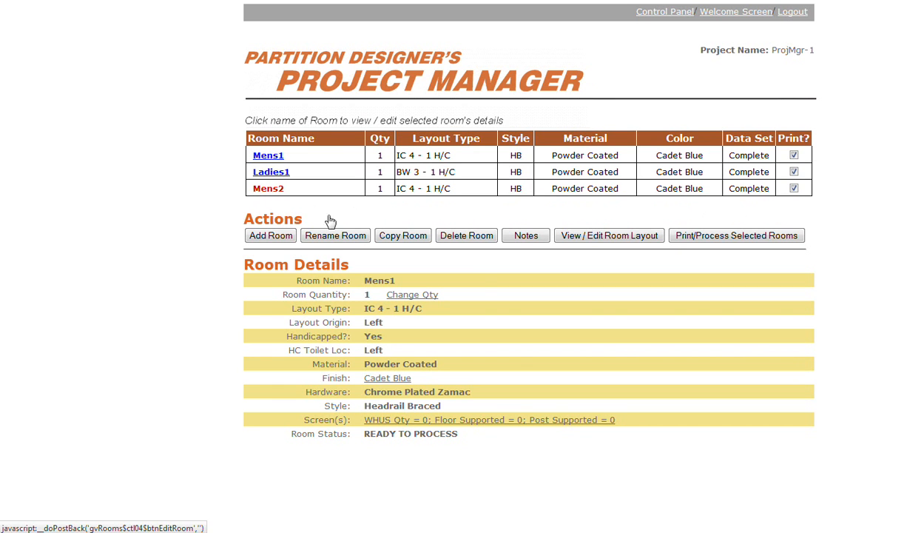
# Step: Change the finish to Red, applying it to the copied room Mens2 only
pyautogui.click(396, 378)
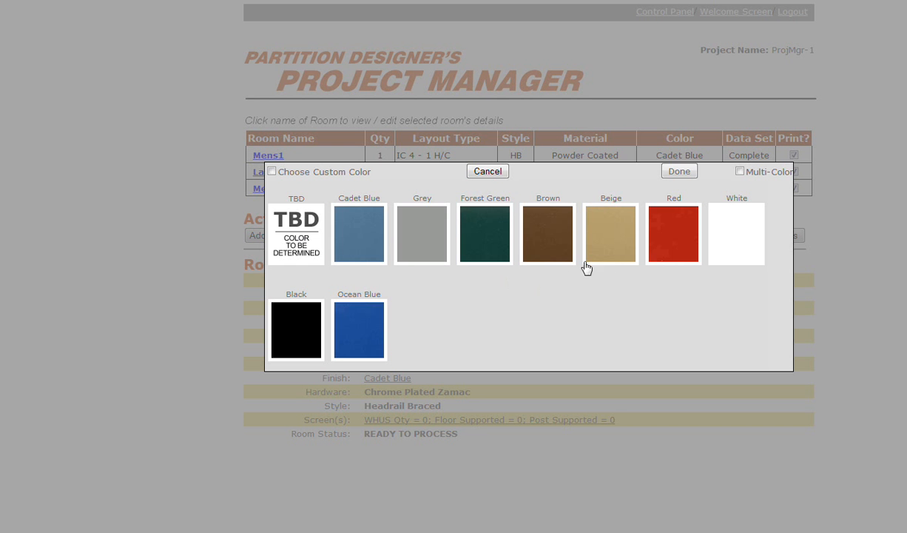
pyautogui.click(672, 239)
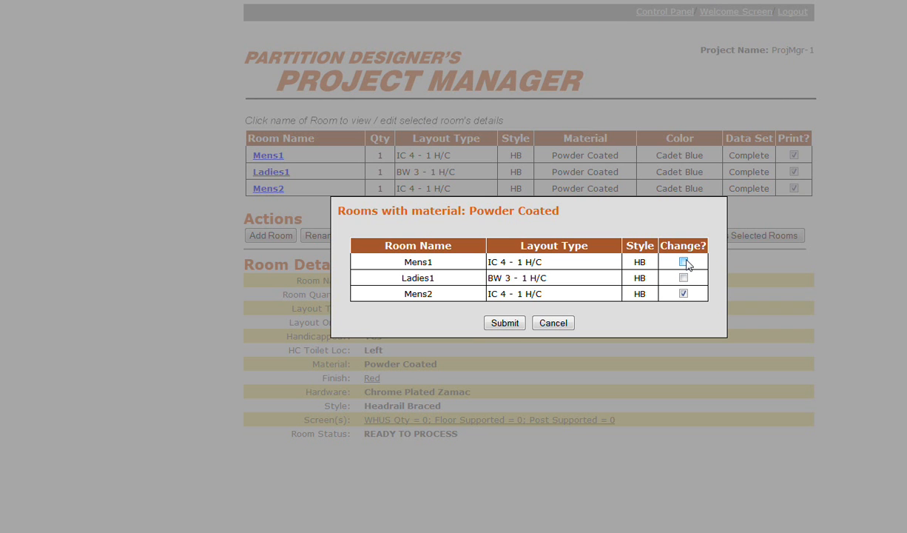
pyautogui.click(505, 324)
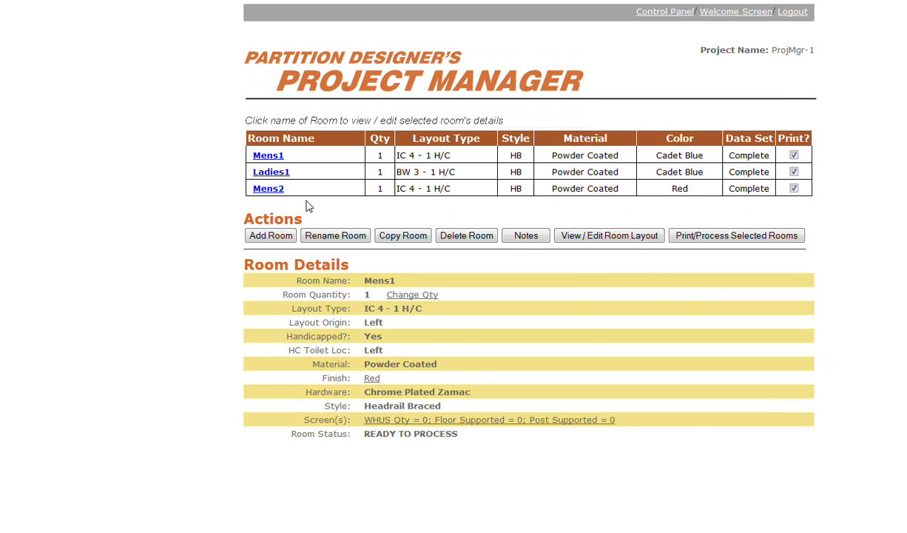
# Step: Copy the Ladies1 room as a new room named Ladies2 with a quantity of 1
pyautogui.click(271, 172)
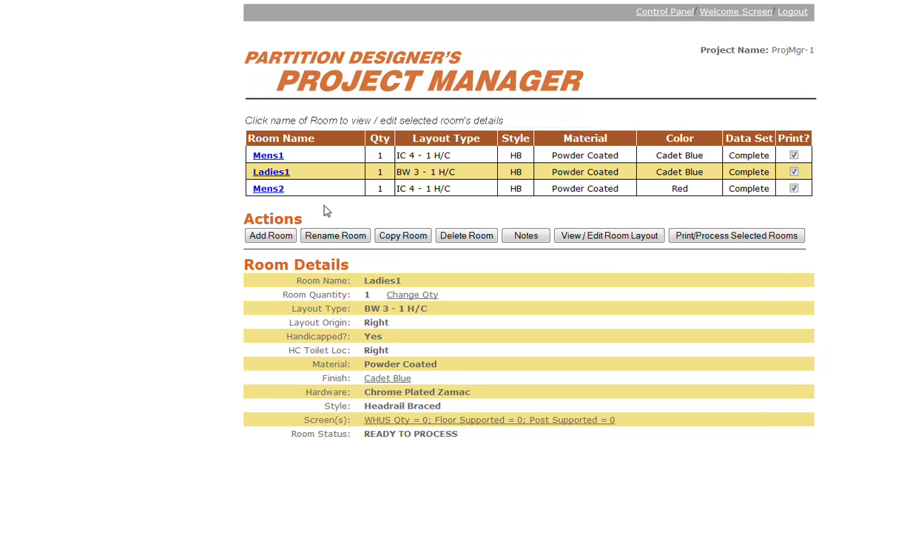
pyautogui.click(405, 236)
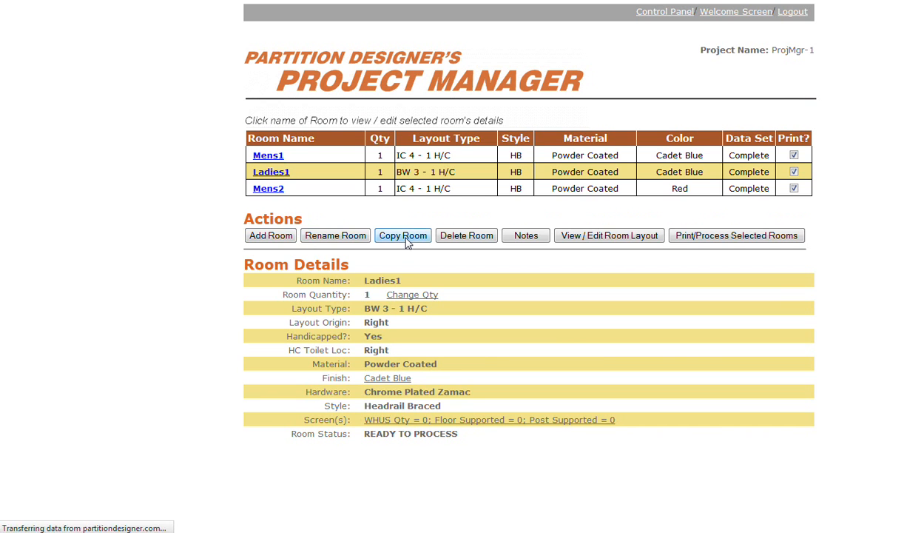
pyautogui.doubleClick(496, 212)
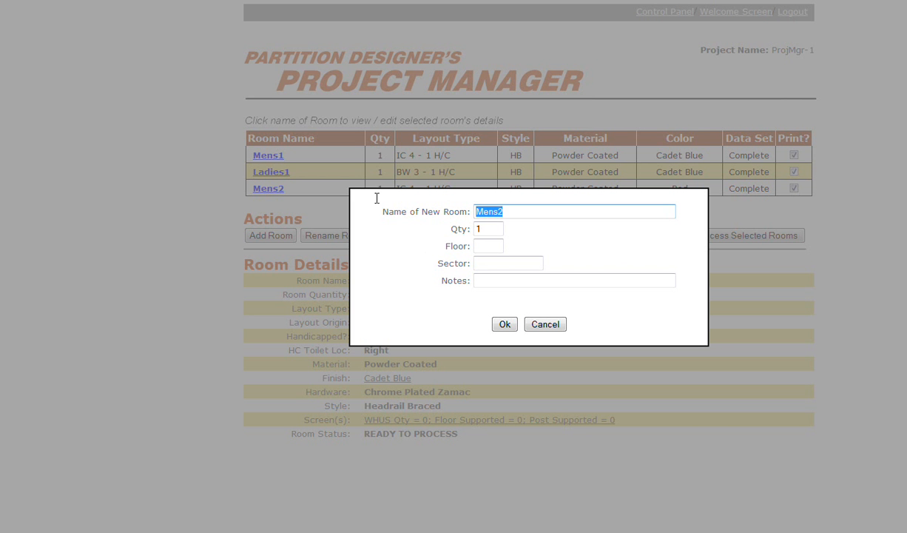
pyautogui.write('Ladie')
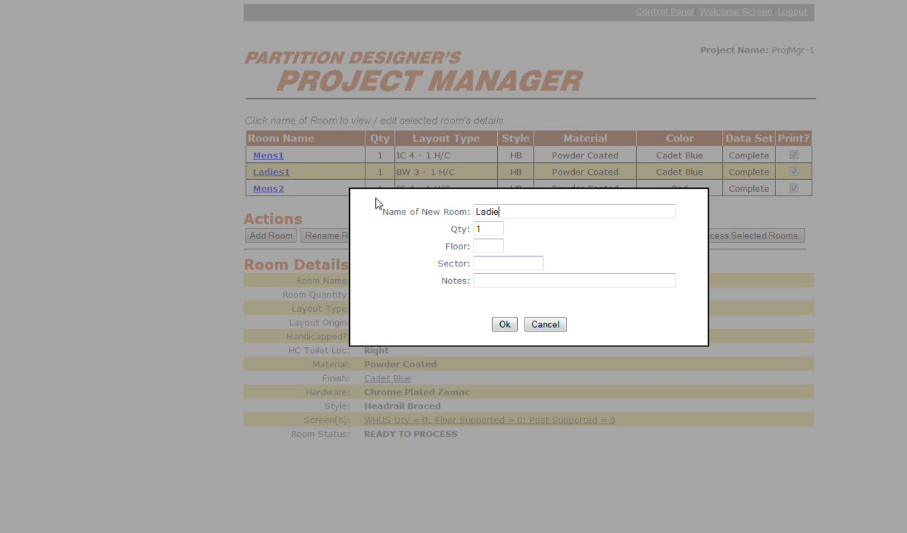
pyautogui.write('s2')
pyautogui.click(507, 326)
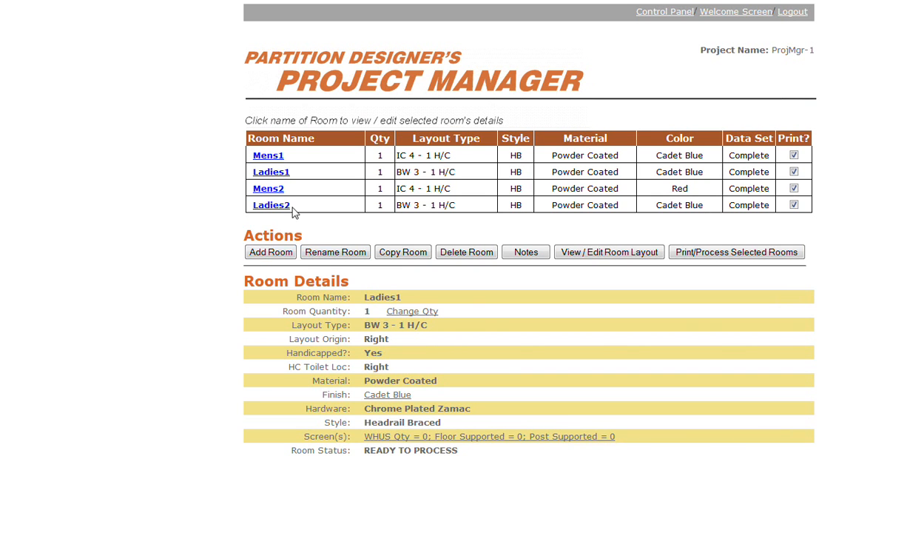
# Step: Change the finish of the Ladies2 room to Red, applying it to Ladies2 only
pyautogui.click(280, 208)
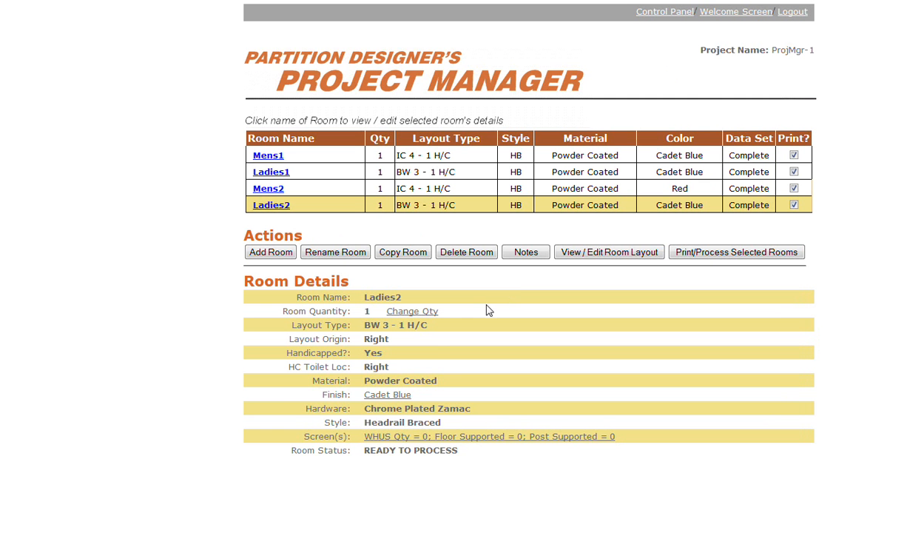
pyautogui.click(385, 400)
pyautogui.click(669, 235)
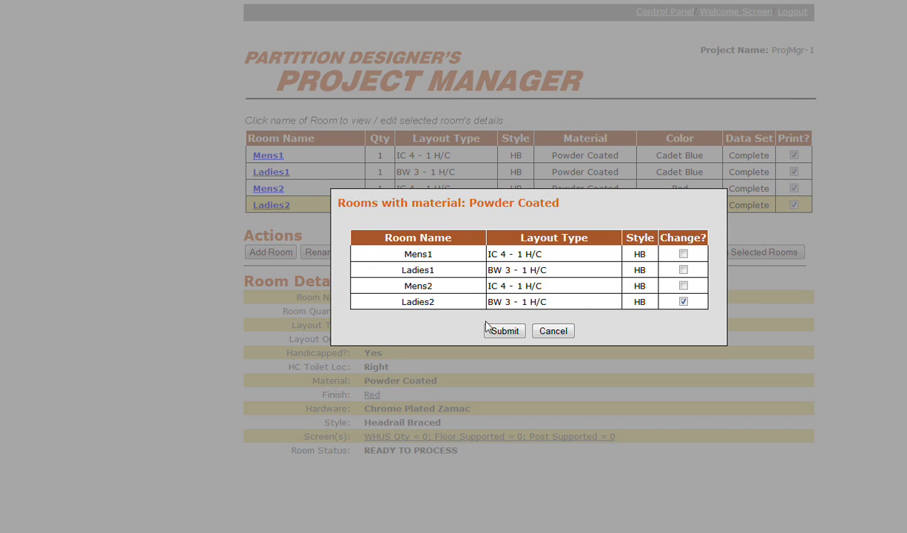
pyautogui.click(506, 332)
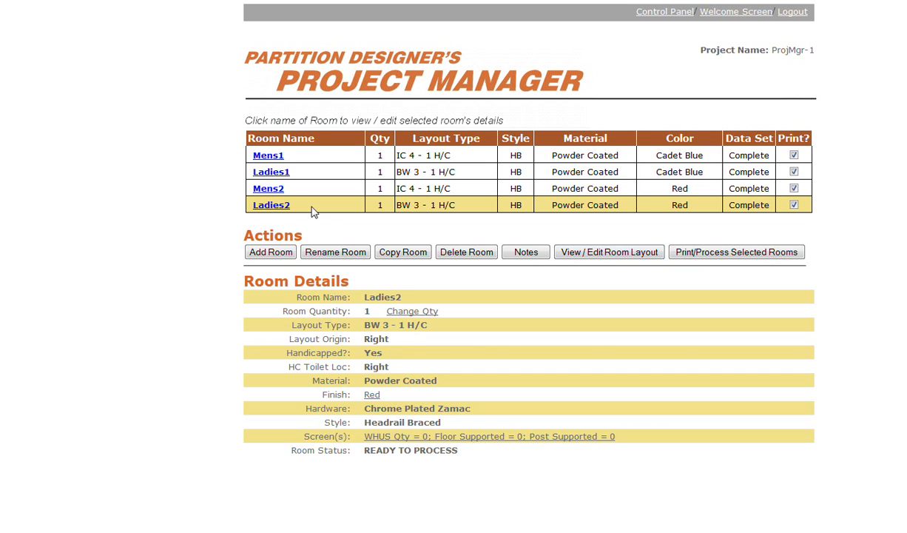
# Step: Move the handicap toilet to the left side of its stall in the Ladies2 layout and return to the Project Manager
pyautogui.click(574, 248)
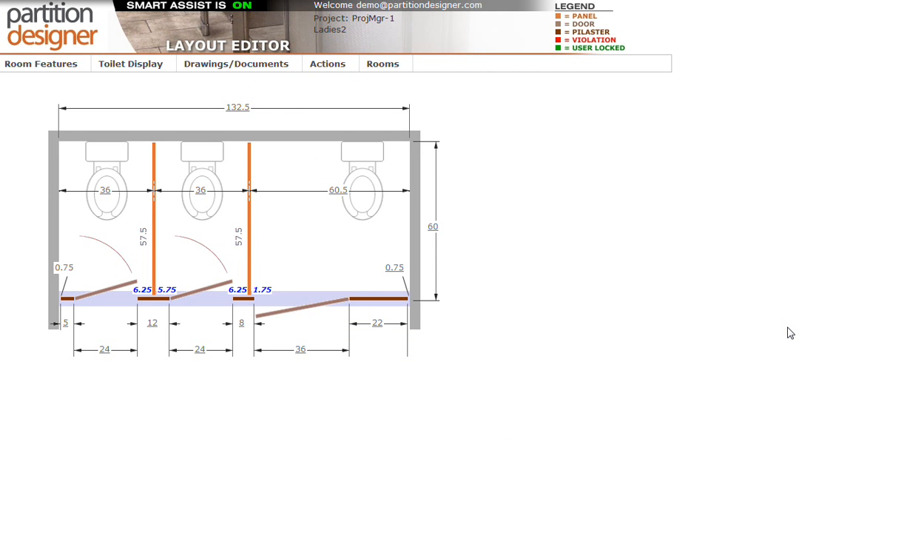
pyautogui.moveTo(133, 68)
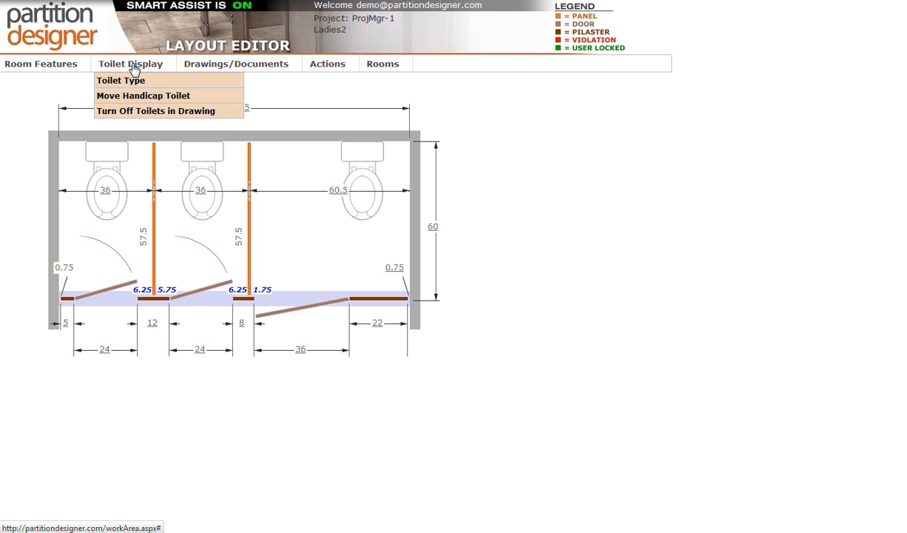
pyautogui.click(141, 103)
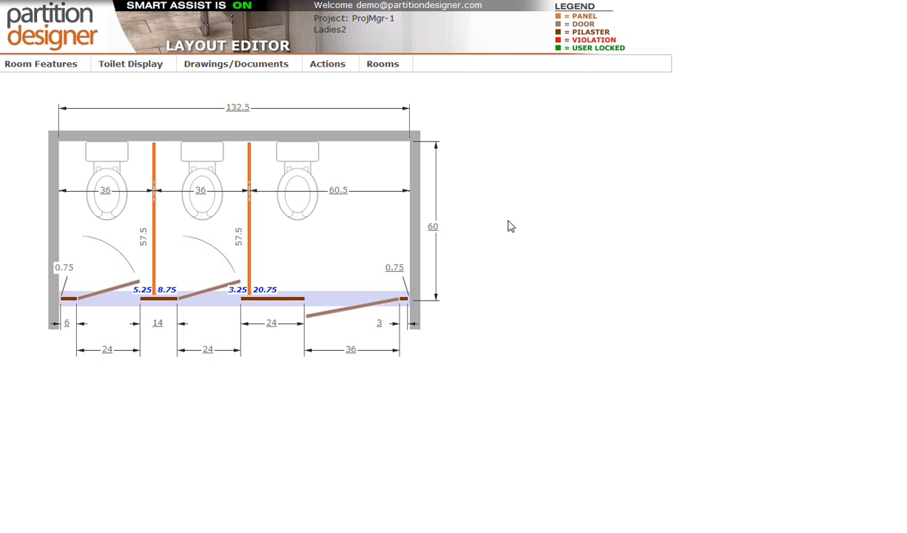
pyautogui.moveTo(328, 69)
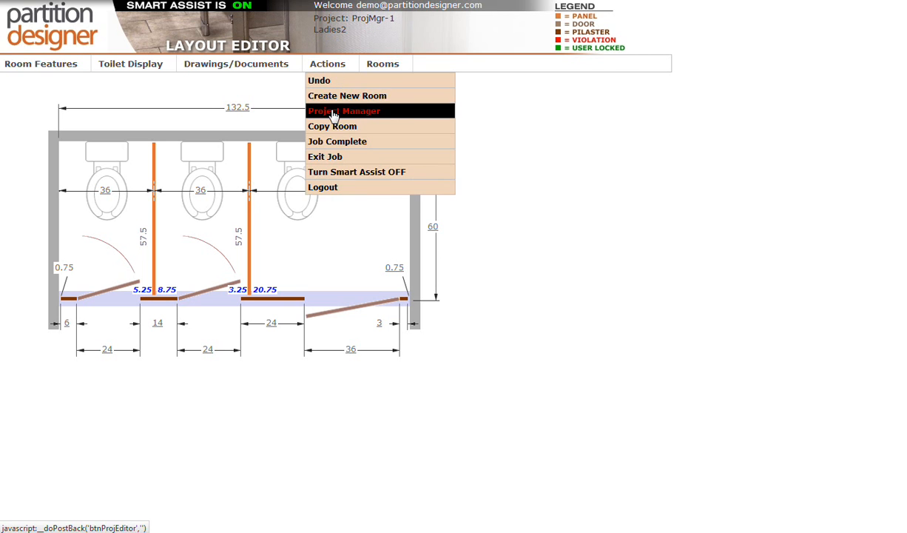
pyautogui.click(333, 113)
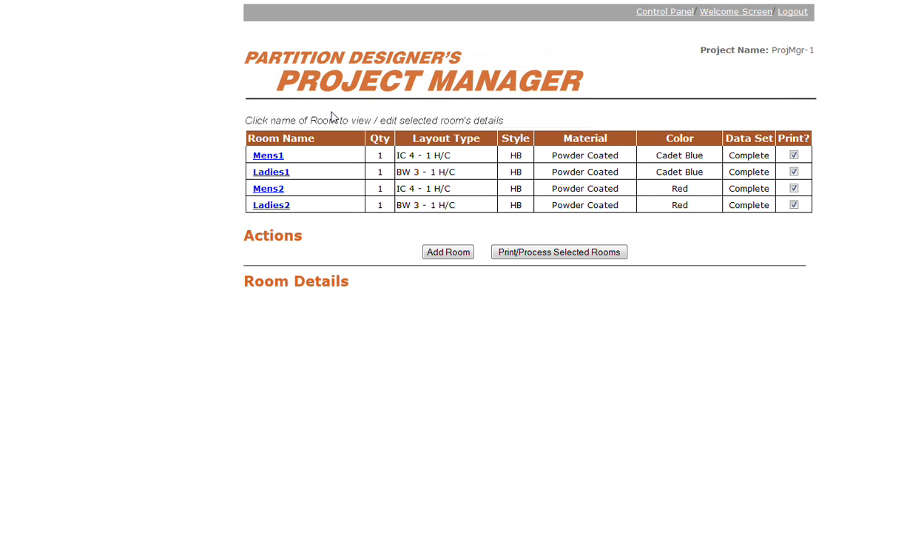
# Step: Add a new room named Lobby 1st, reusing the last listed existing attributes: Powder Coated, Red, Chrome Plated Zamac, Headrail Braced
pyautogui.click(447, 252)
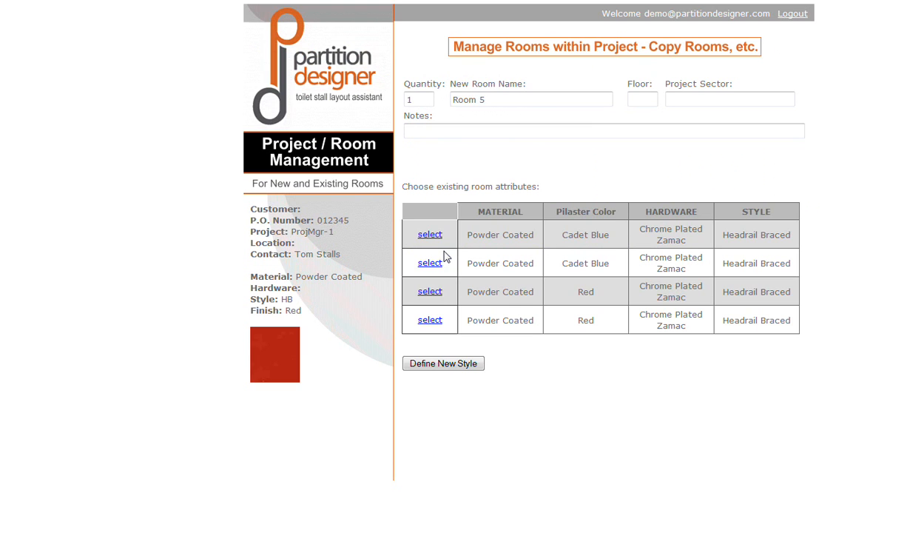
pyautogui.moveTo(486, 103); pyautogui.dragTo(380, 88)
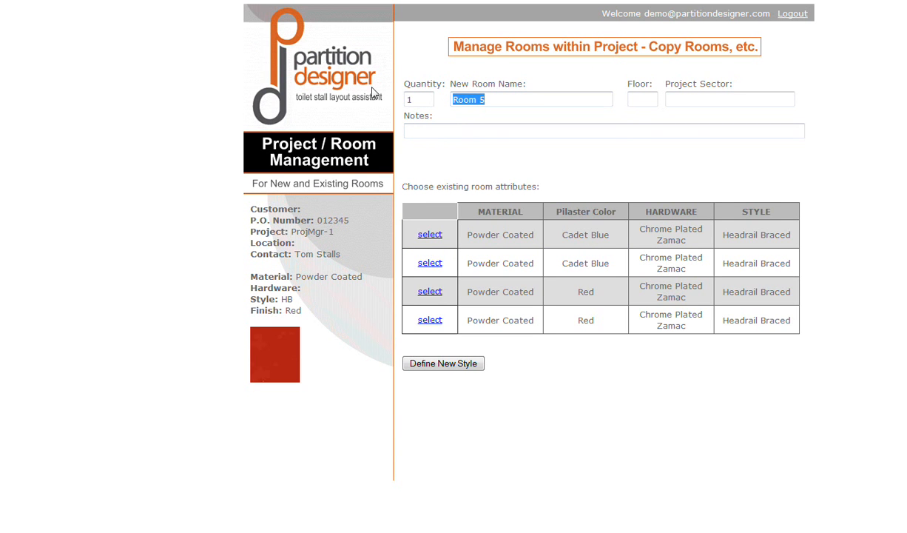
pyautogui.write('Lobby')
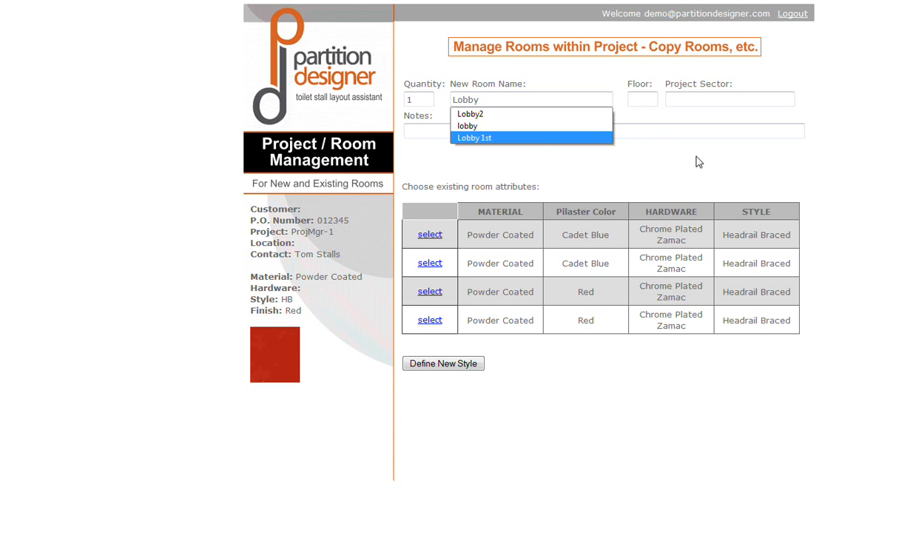
pyautogui.click(483, 141)
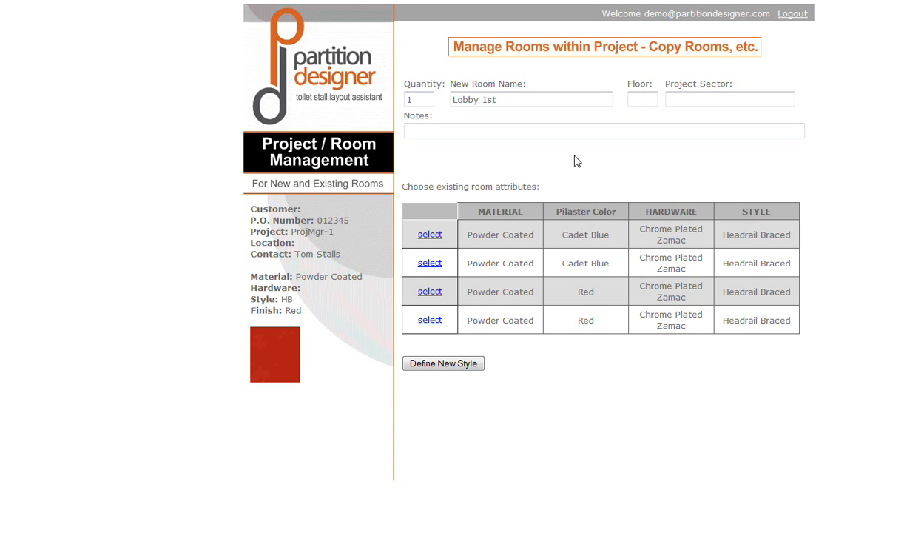
pyautogui.click(430, 321)
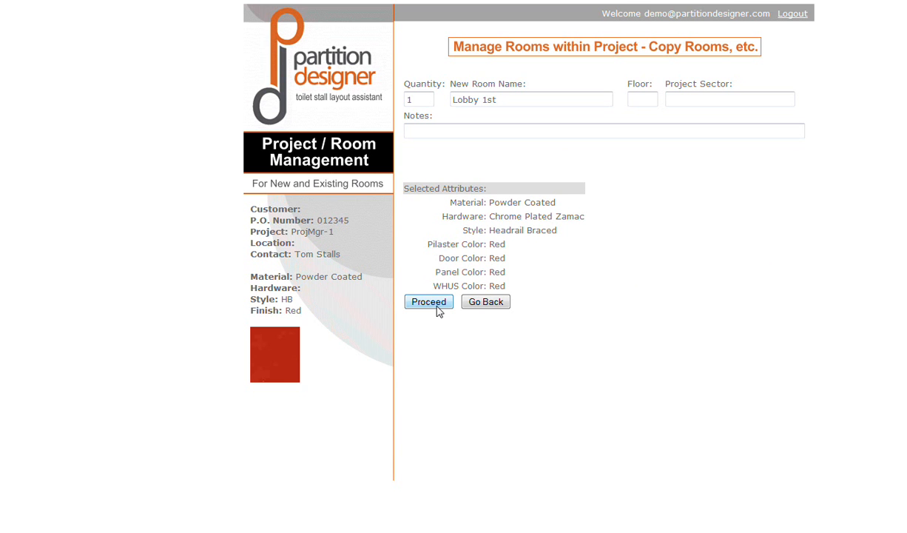
pyautogui.click(433, 303)
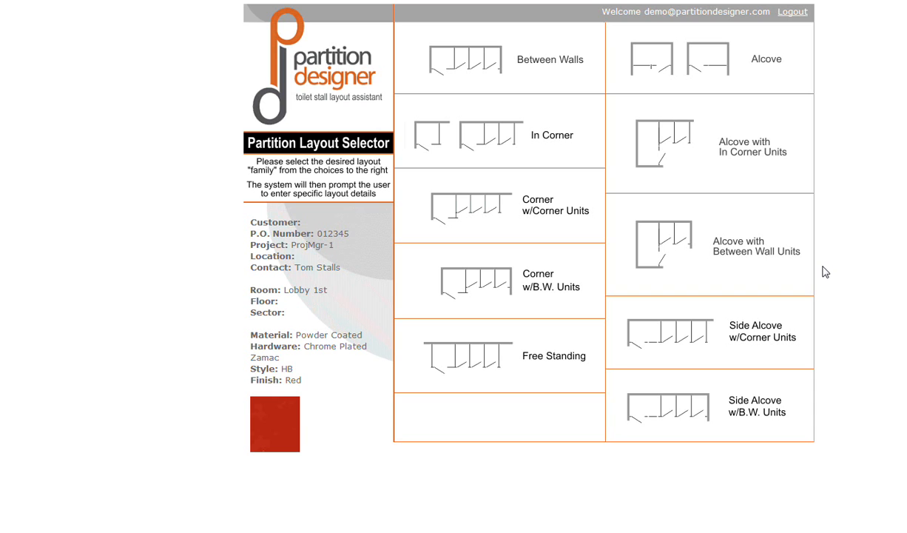
# Step: Lay out Lobby 1st as the first door-left Alcove with In Corner Units, alcove width 110, 3 stalls, stall depth 60, and return to the Project Manager
pyautogui.click(675, 147)
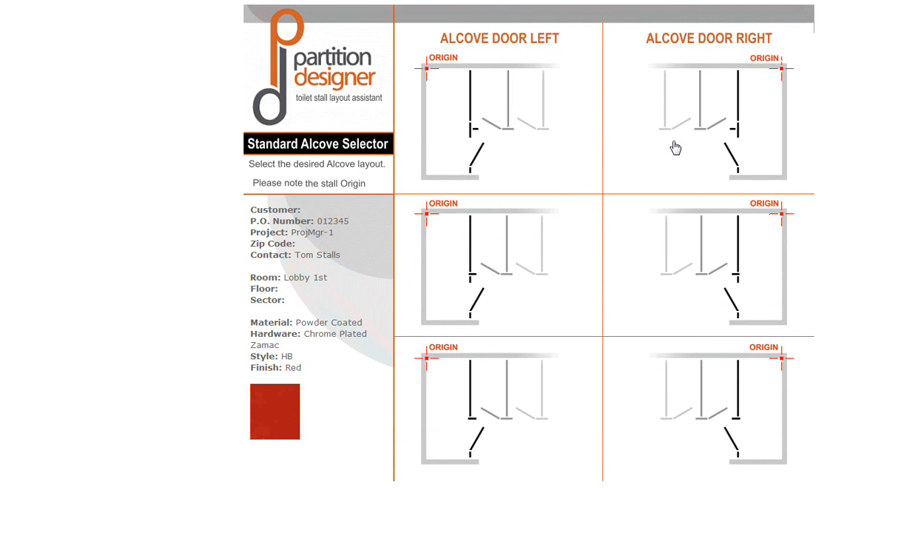
pyautogui.click(487, 133)
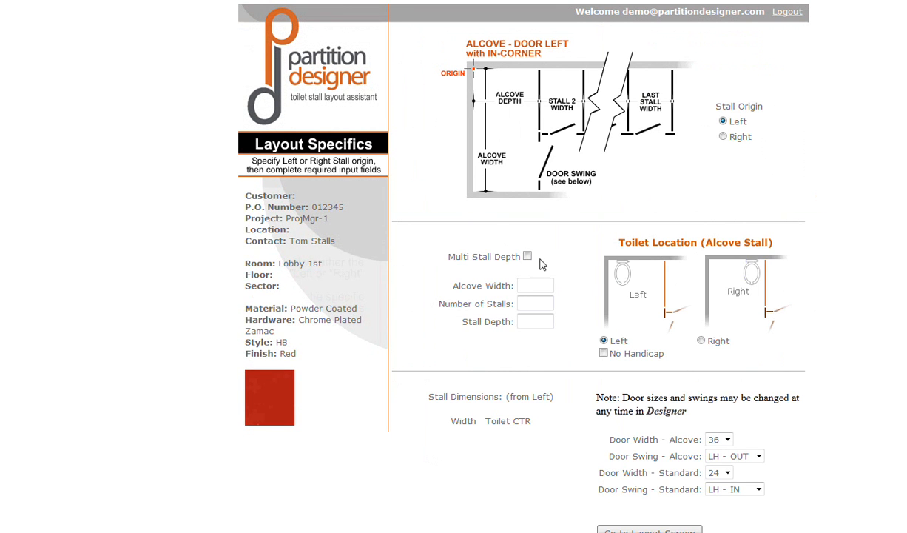
pyautogui.write('110')
pyautogui.click(532, 302)
pyautogui.write('3')
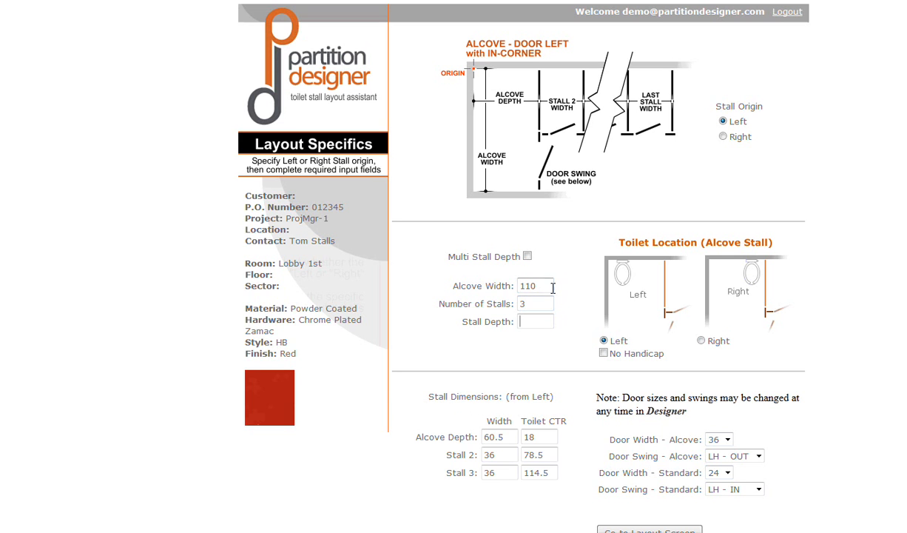
pyautogui.click(530, 322)
pyautogui.click(528, 336)
pyautogui.scroll(-1, 725, 376)
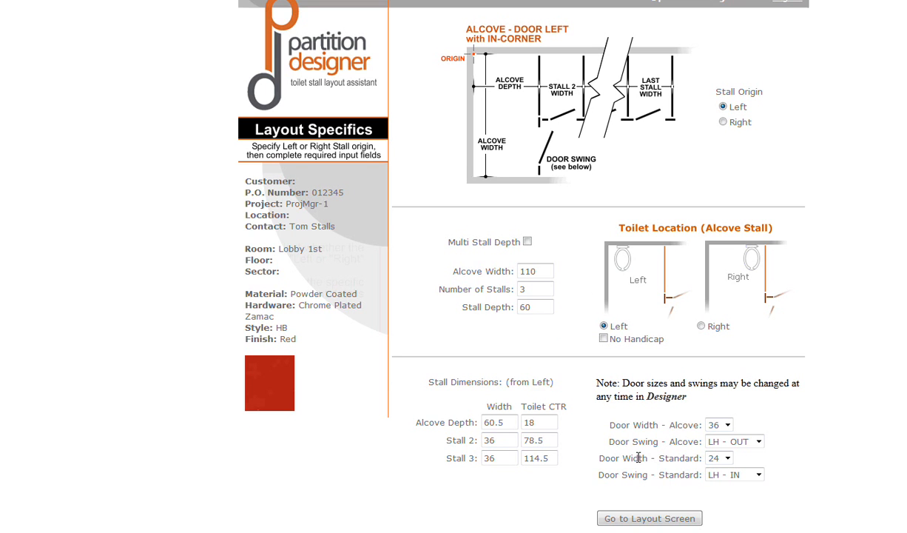
pyautogui.click(654, 520)
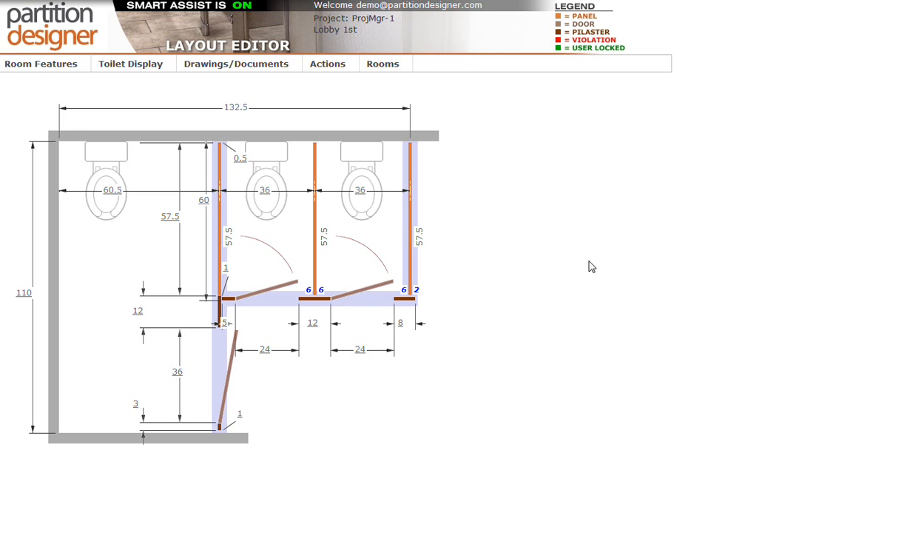
pyautogui.moveTo(340, 65)
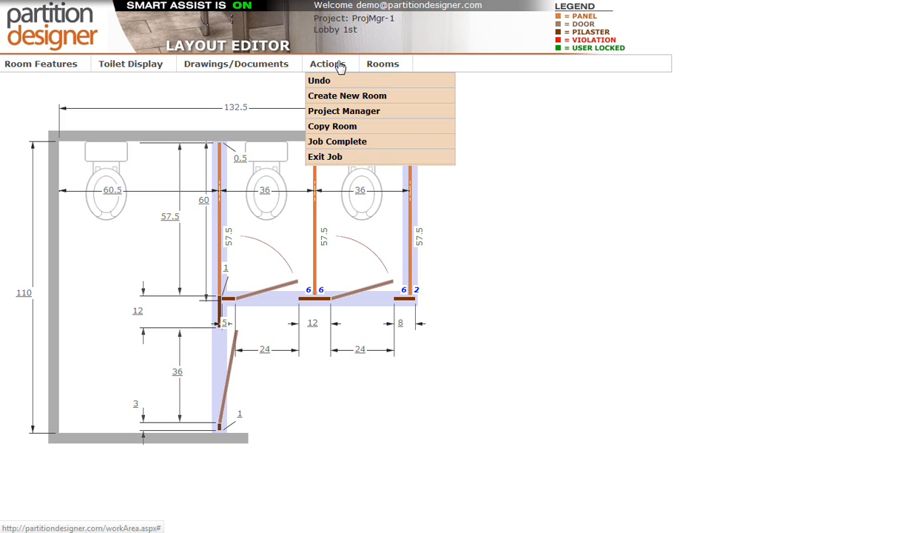
pyautogui.click(339, 115)
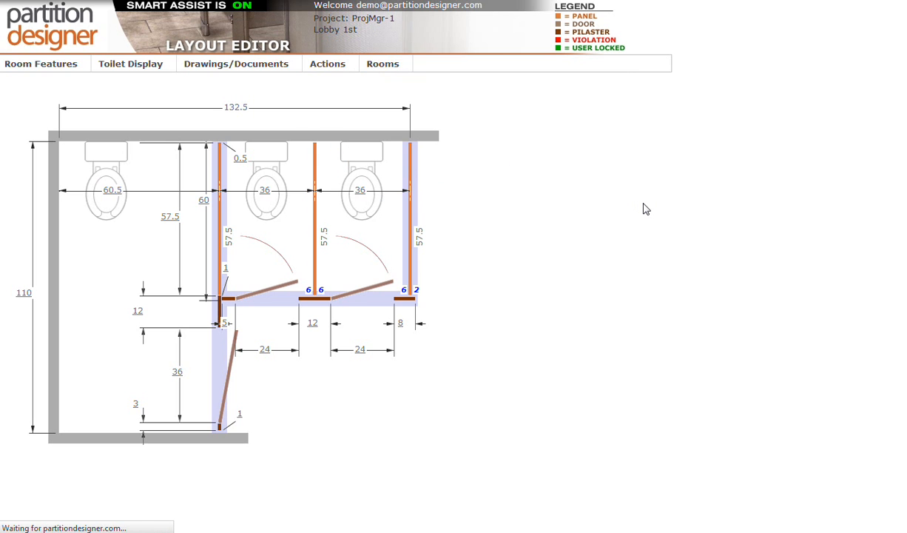